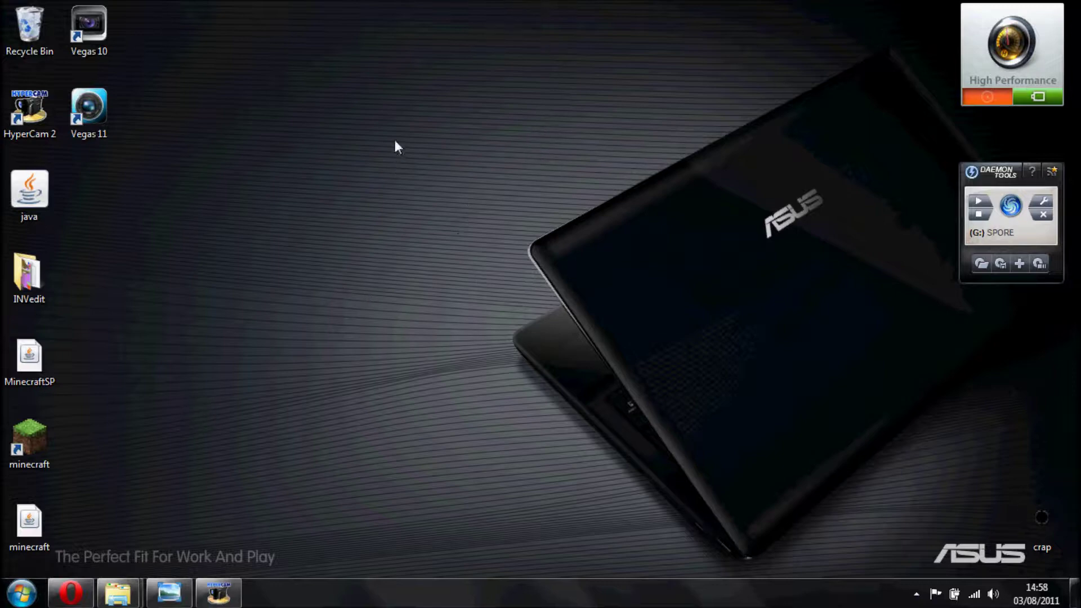
Restore the four-panel download hack comic in Windows Photo Viewer
drag(397, 137, 860, 279)
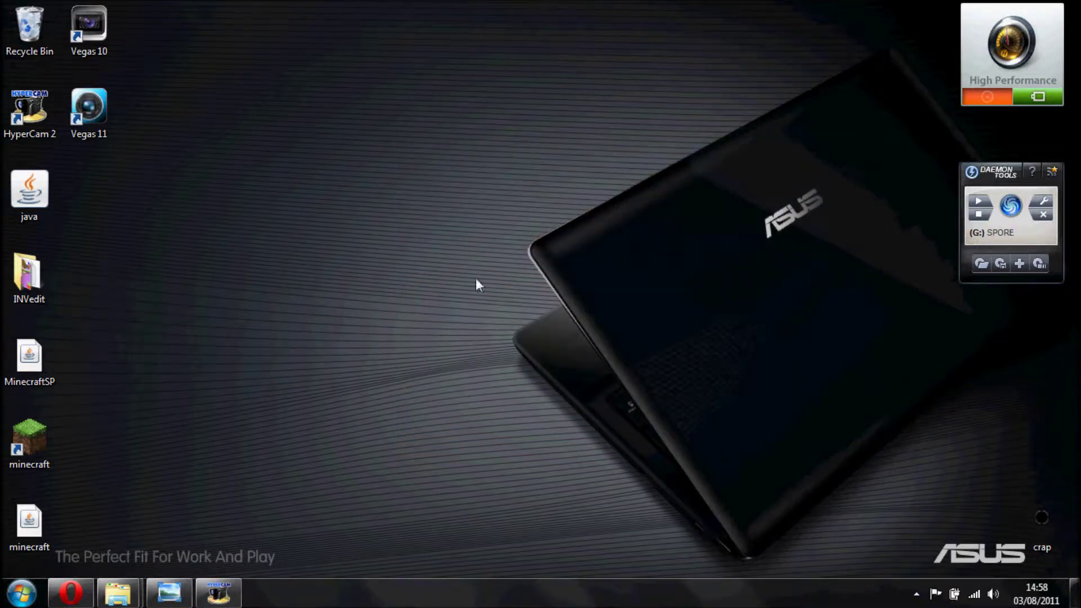
click(177, 597)
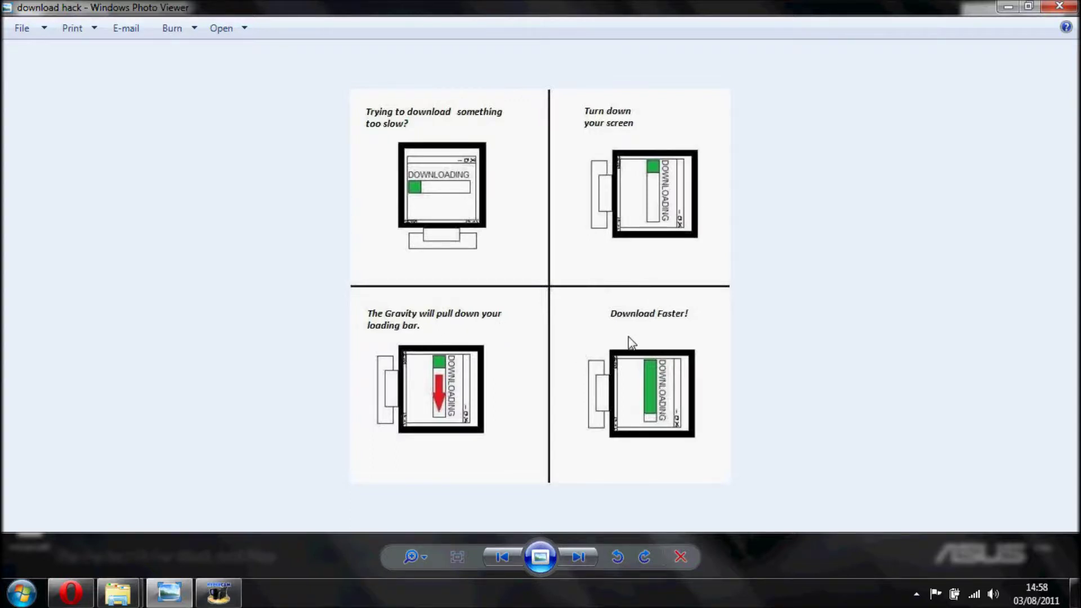
Close Windows Photo Viewer to return to the desktop
click(1062, 7)
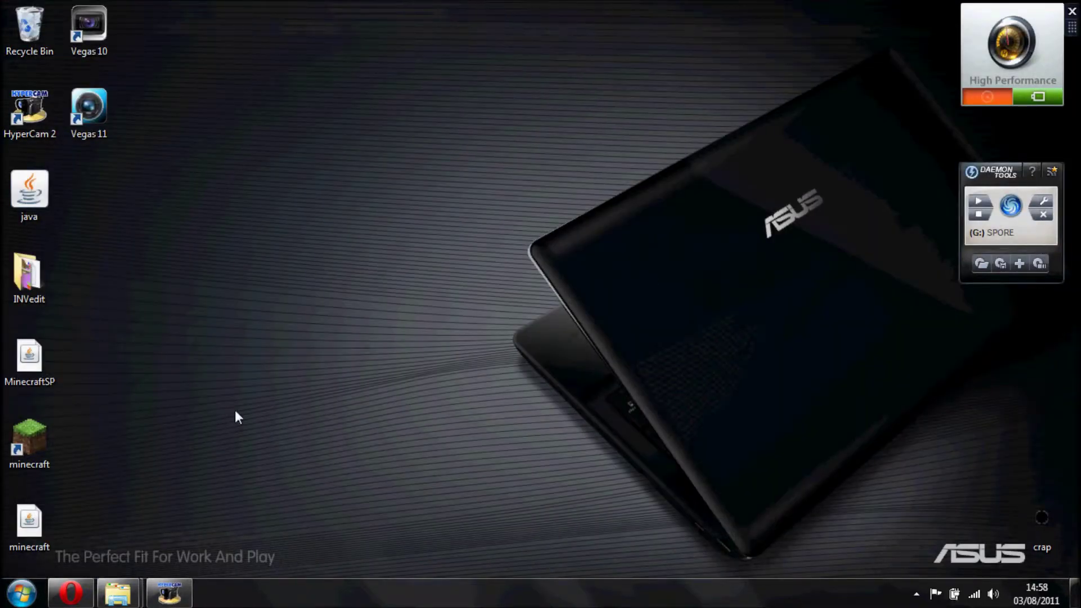
Search 4MegaUpload in Opera for 'flash' and open the 263.67 MB Flash.zip page
click(72, 593)
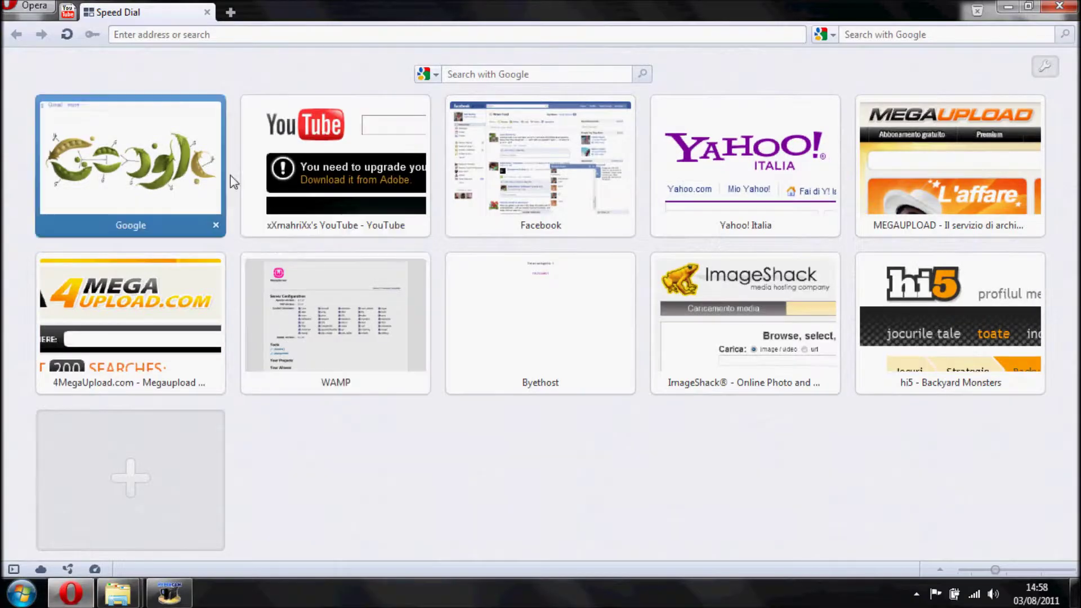
click(122, 347)
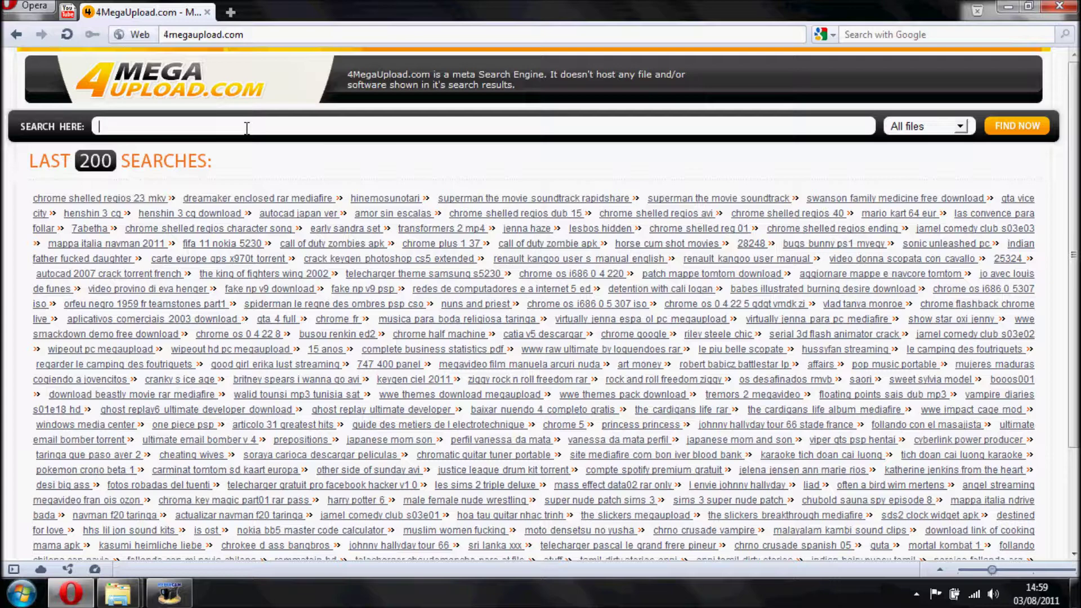
text(flash)
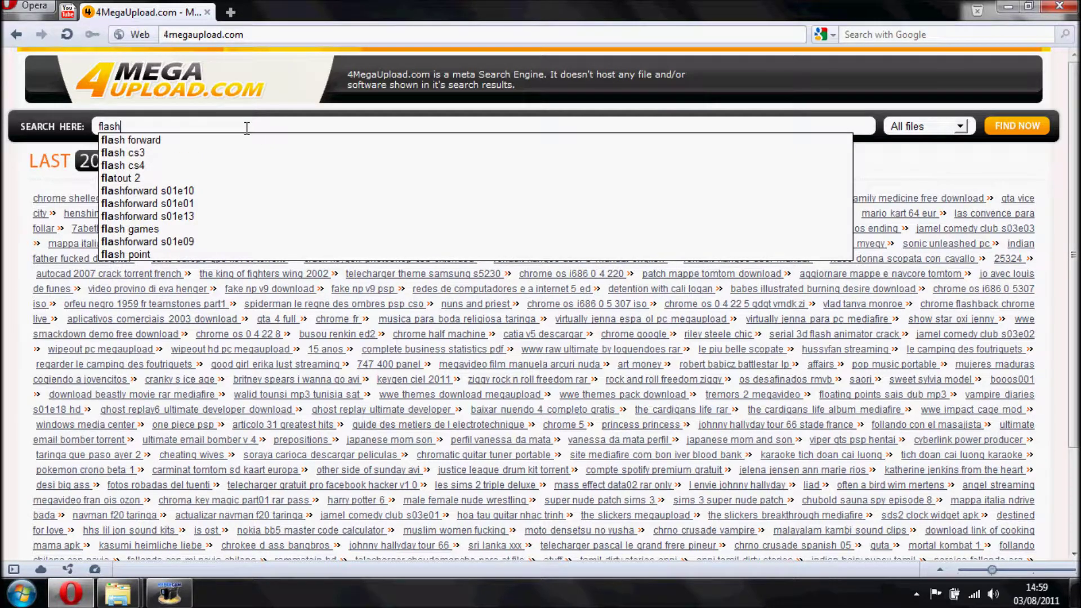
key(Return)
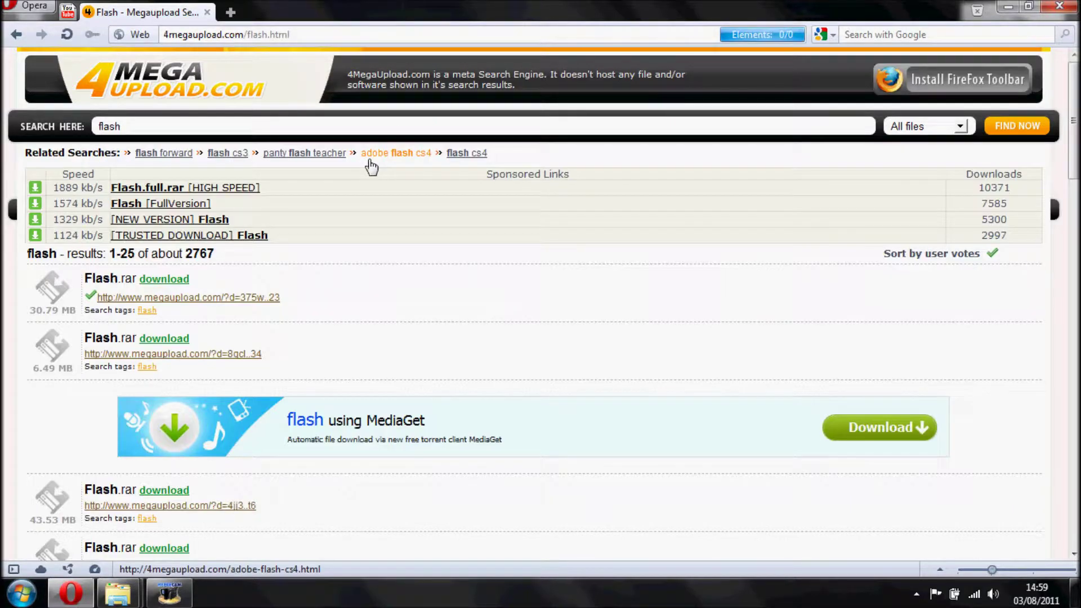
scroll(386, 152, down, 2)
scroll(380, 167, down, 3)
scroll(295, 213, down, 2)
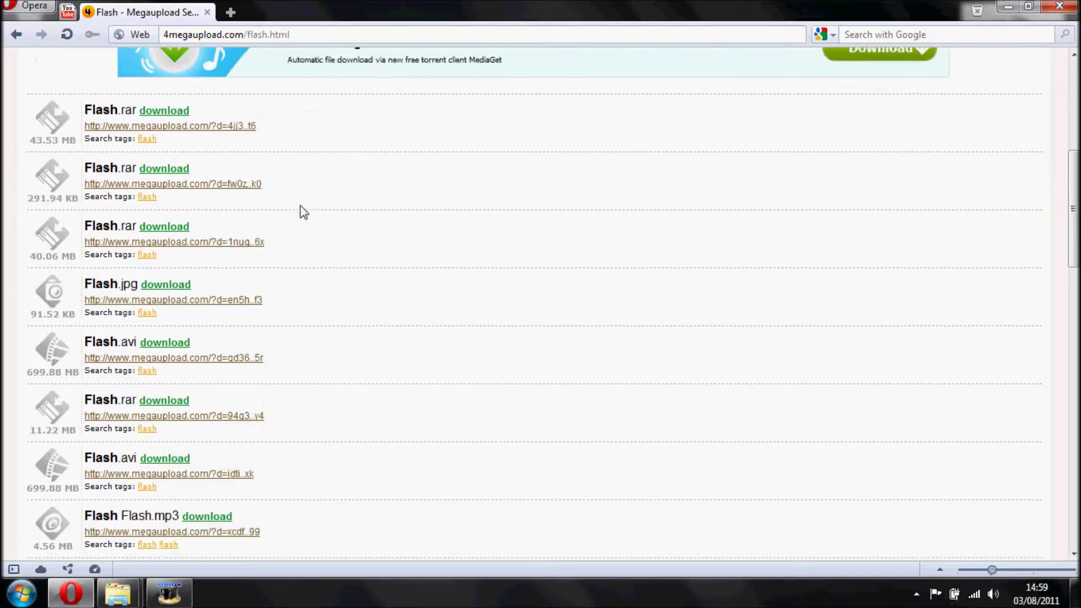
scroll(212, 325, down, 2)
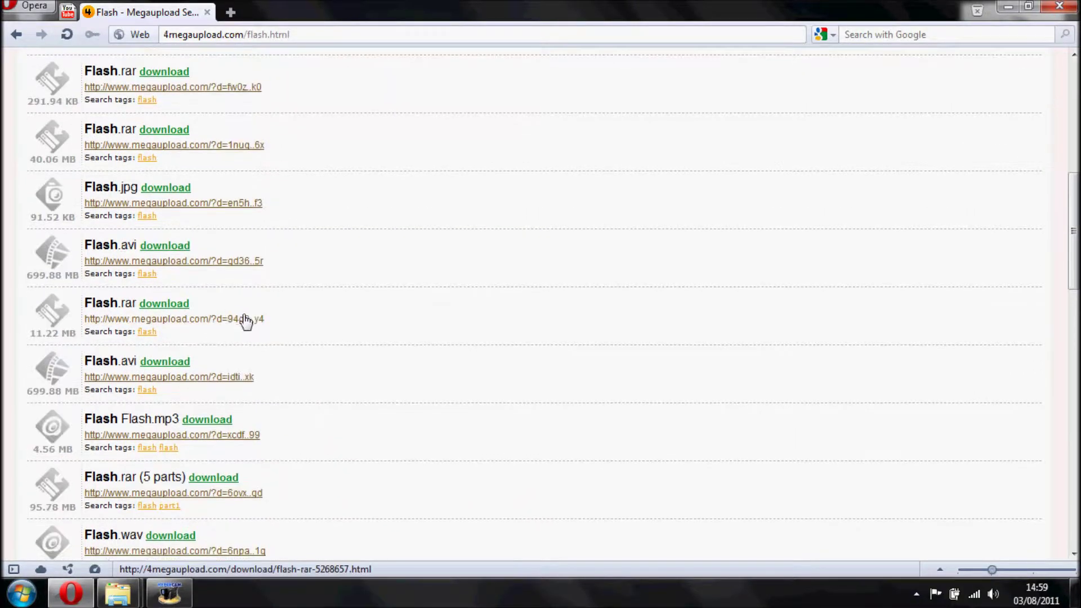
scroll(245, 321, down, 2)
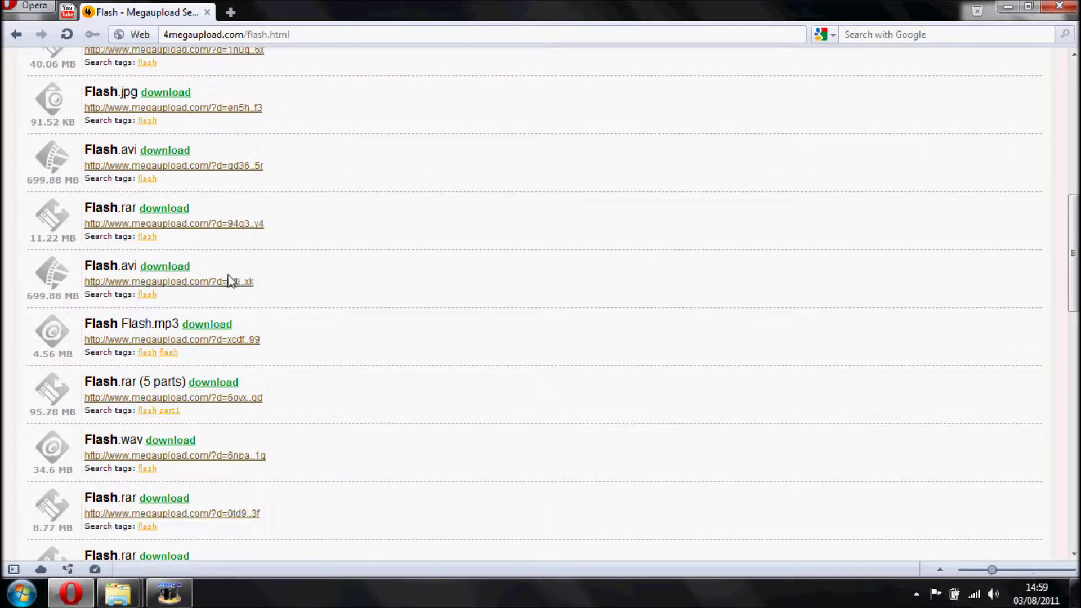
scroll(230, 279, down, 2)
scroll(236, 285, down, 3)
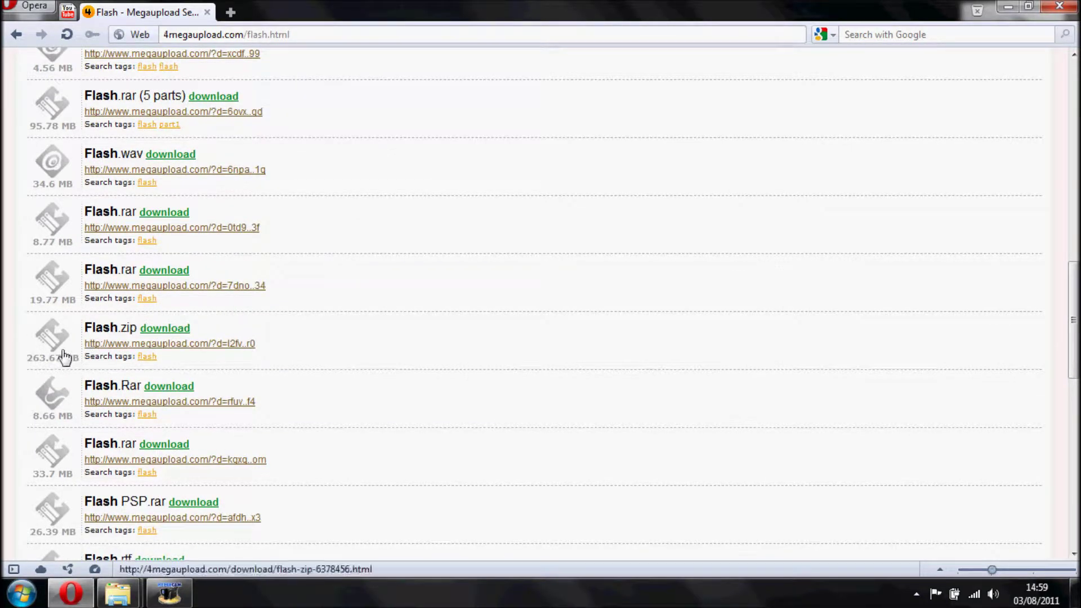
click(169, 350)
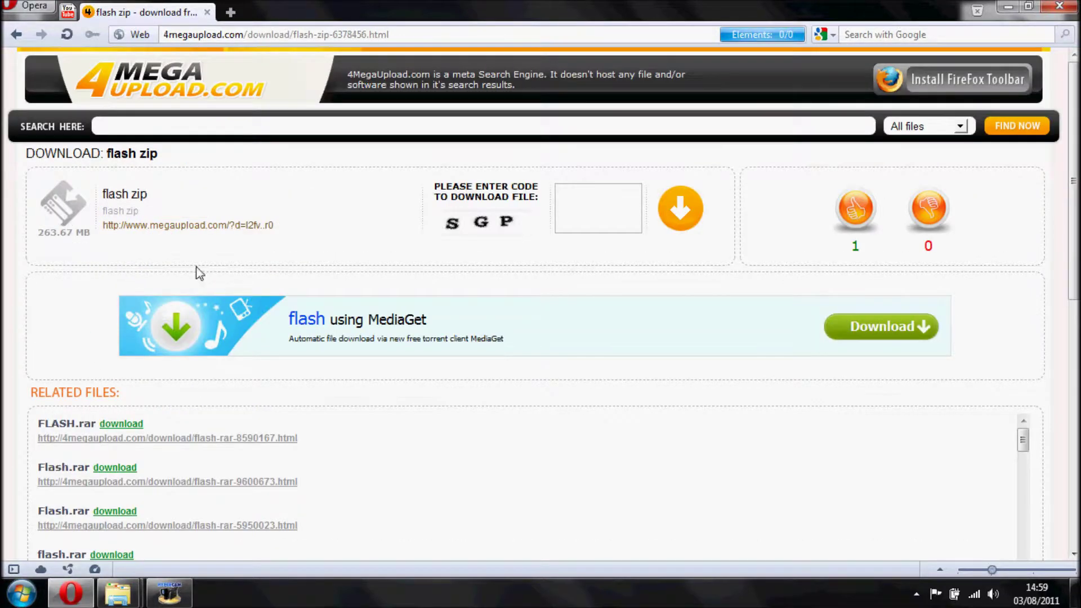
Submit the verification code and download flash.zip (263.7 MB) to Documents
click(589, 215)
text(s)
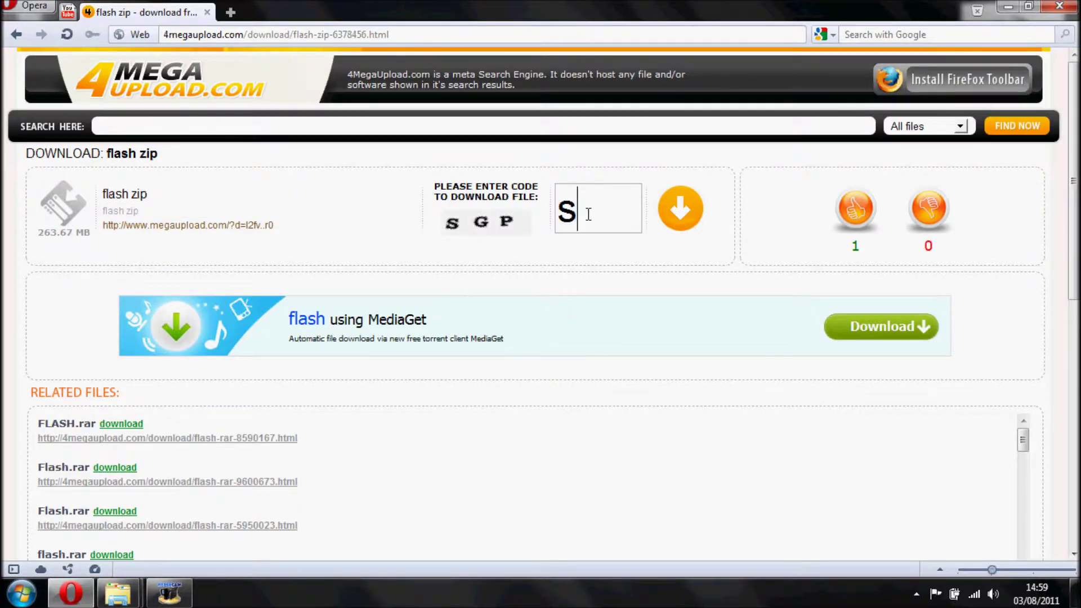
text(gp)
key(Return)
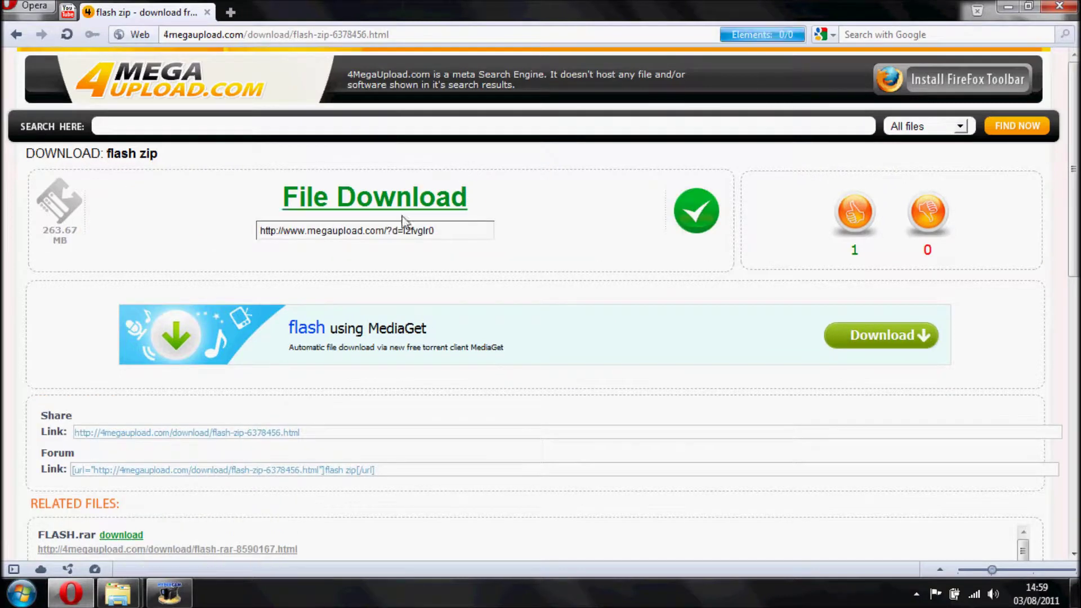
click(406, 209)
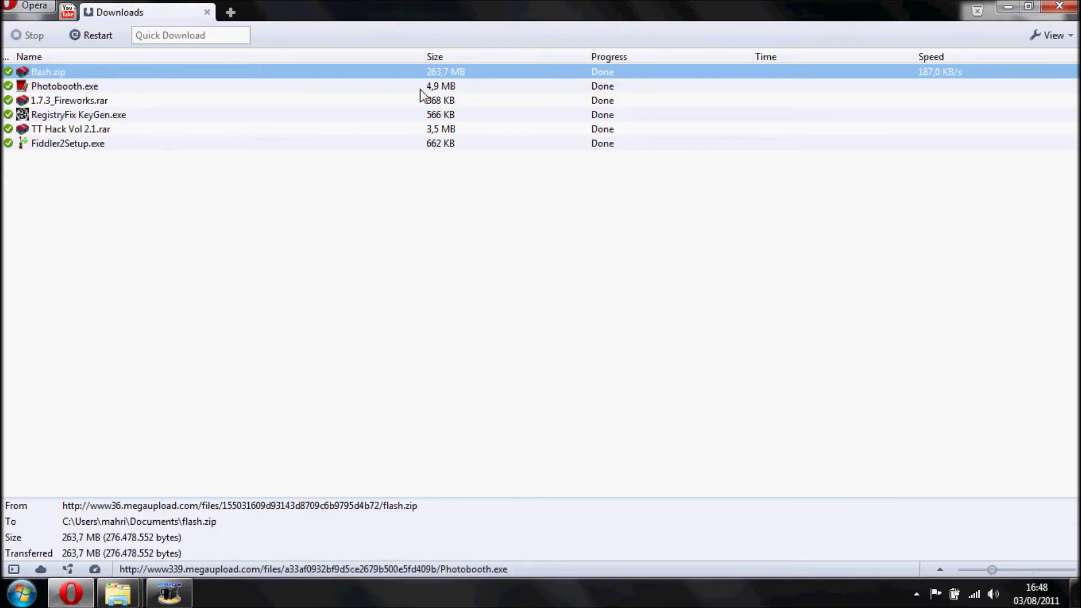
double_click(375, 73)
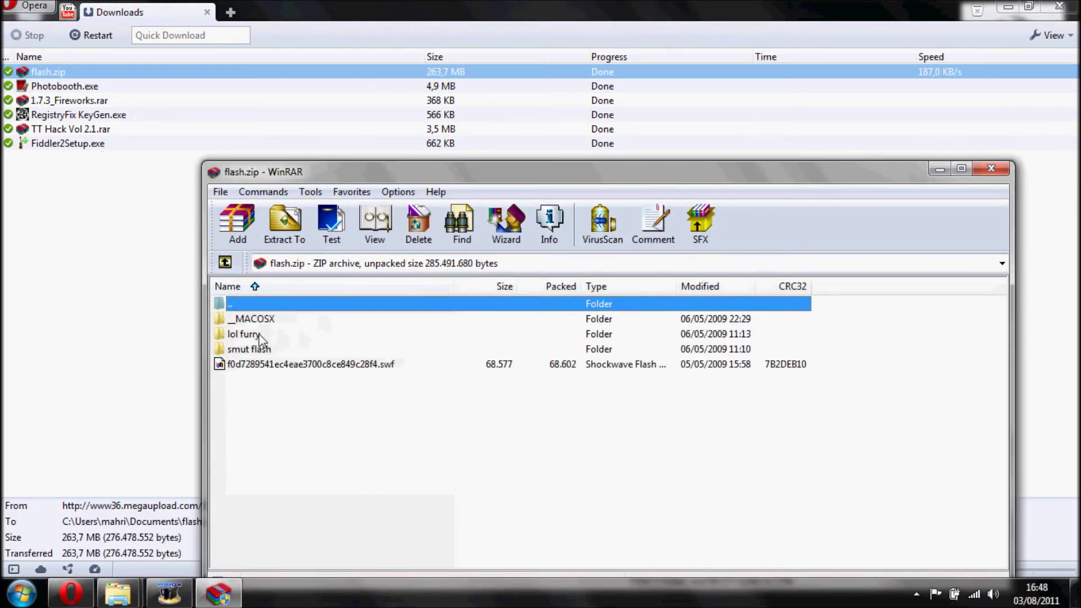
double_click(253, 335)
scroll(397, 336, down, 1)
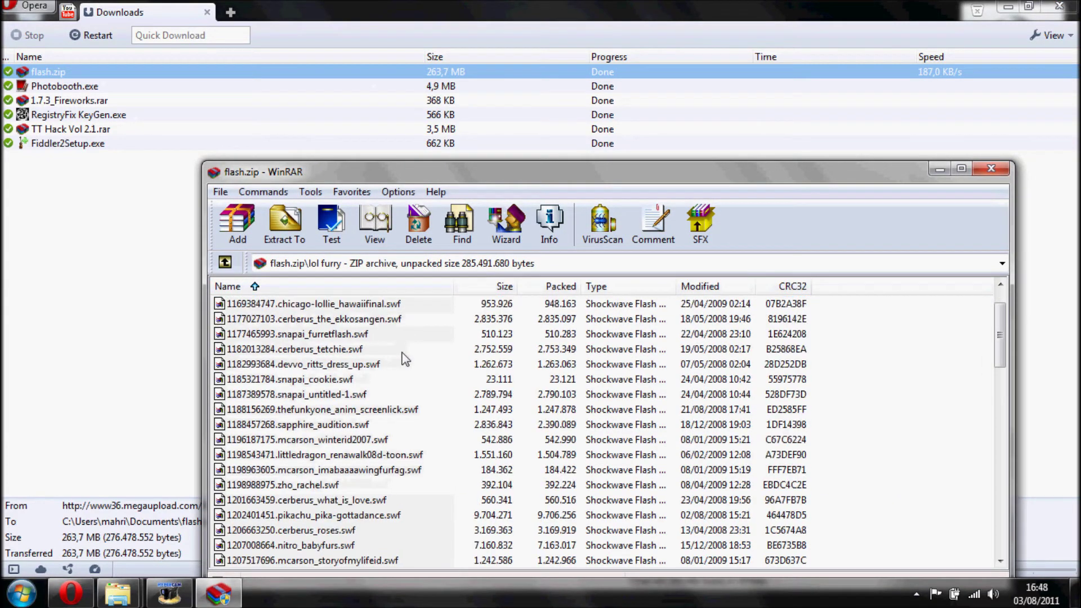
scroll(397, 355, down, 2)
scroll(363, 389, down, 3)
scroll(413, 388, down, 3)
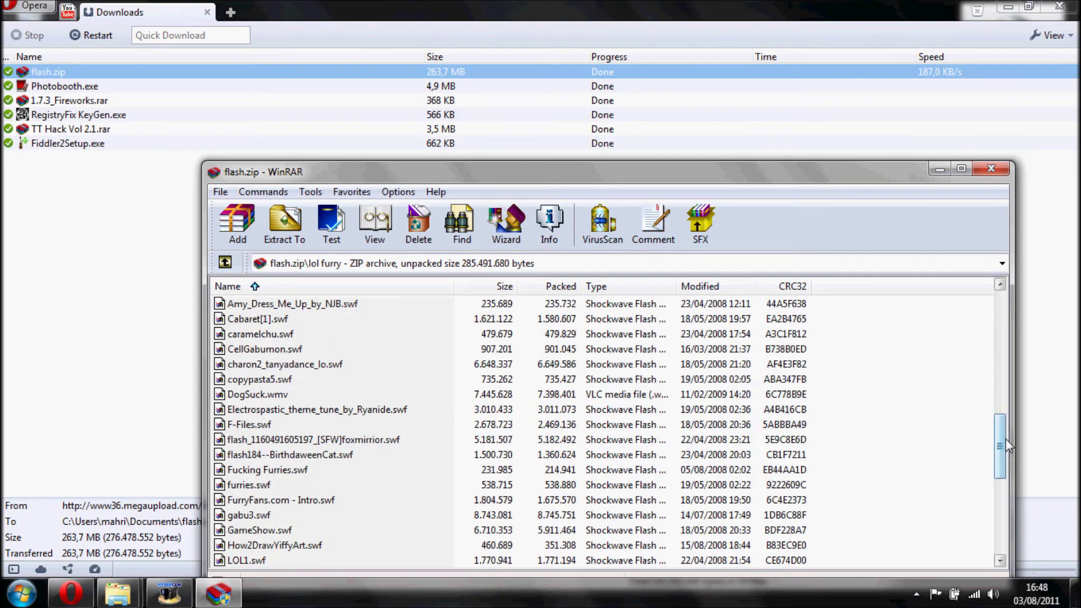
drag(1005, 445, 616, 290)
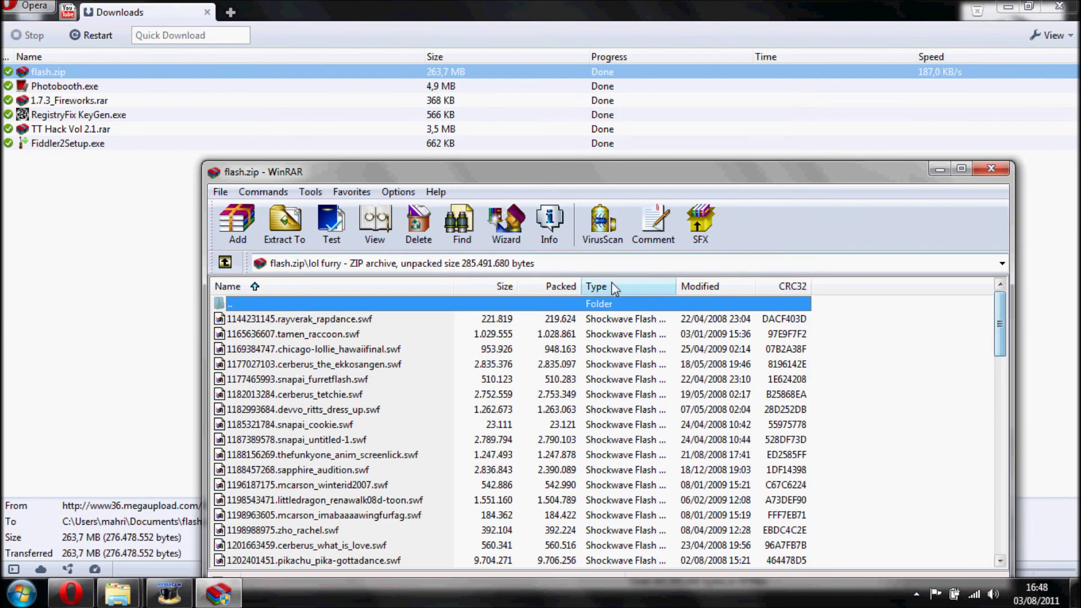
click(994, 173)
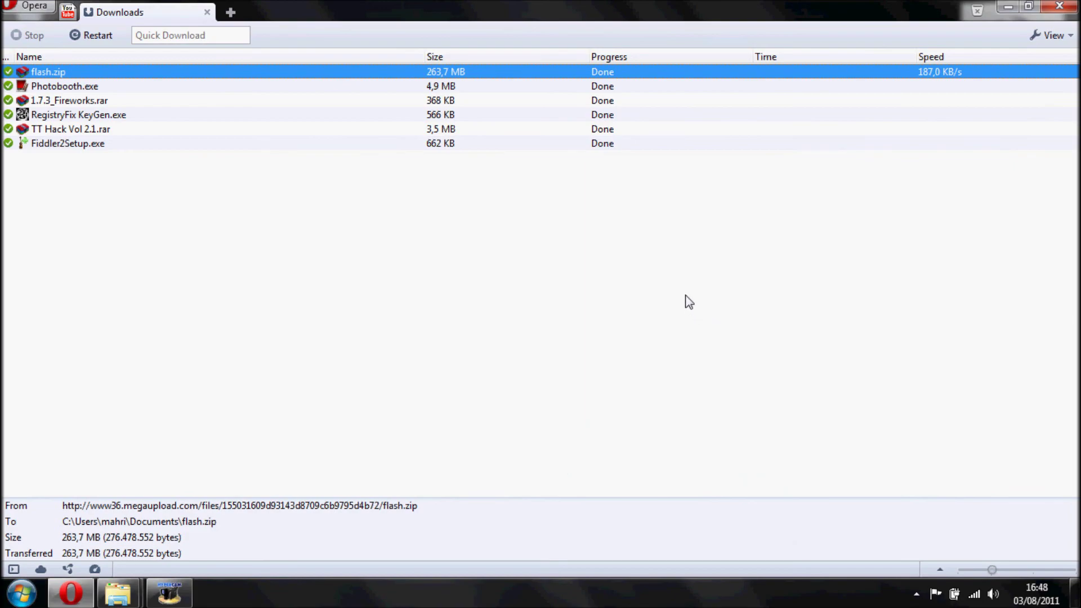